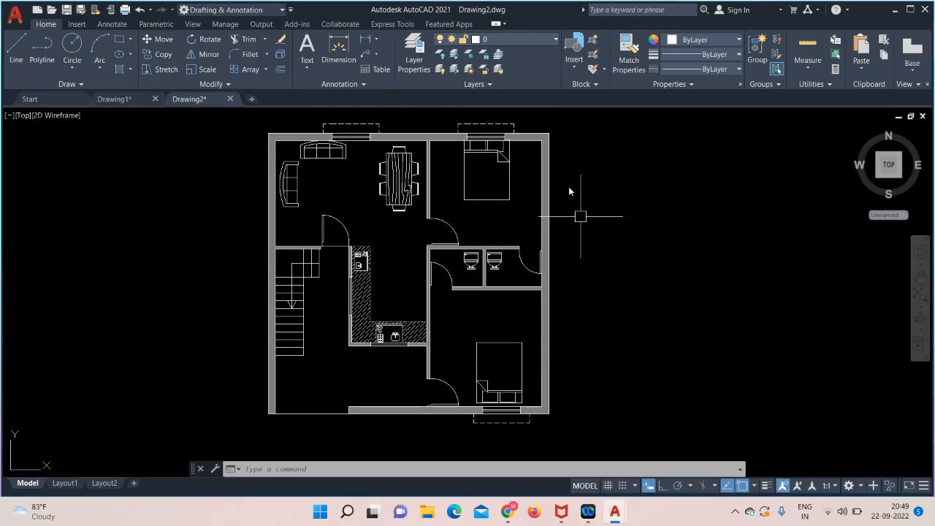
Add a vertical linear dimension along the outer east wall of the floor plan, from its top corner to its bottom corner.
{"action": "left_click", "coordinate": [376, 39]}
{"action": "left_click", "coordinate": [391, 58]}
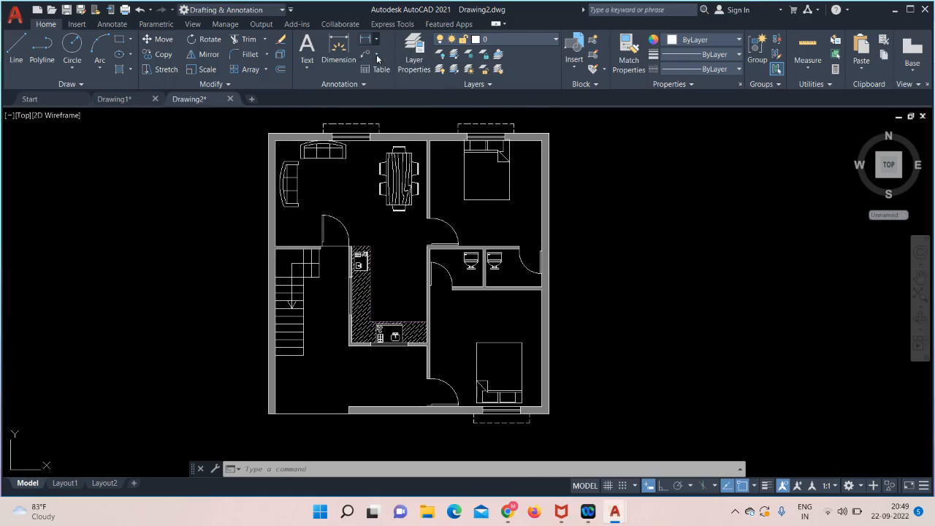
{"action": "left_click", "coordinate": [549, 135]}
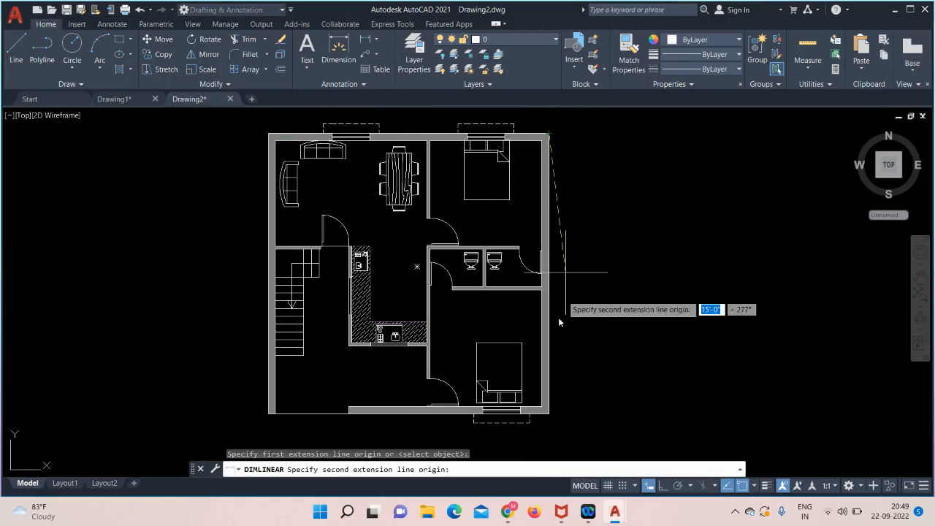
{"action": "left_click", "coordinate": [547, 417]}
{"action": "left_click", "coordinate": [587, 418]}
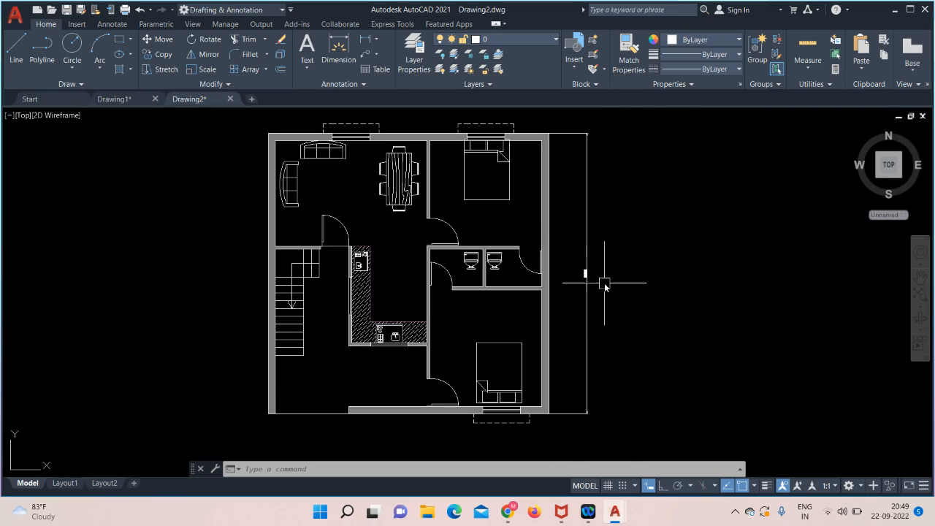
Check the new dimension's text up close and open the ISO-25 dimension style for modification.
{"action": "scroll", "coordinate": [653, 277], "scroll_direction": "up", "scroll_amount": 3}
{"action": "scroll", "coordinate": [651, 280], "scroll_direction": "up", "scroll_amount": 3}
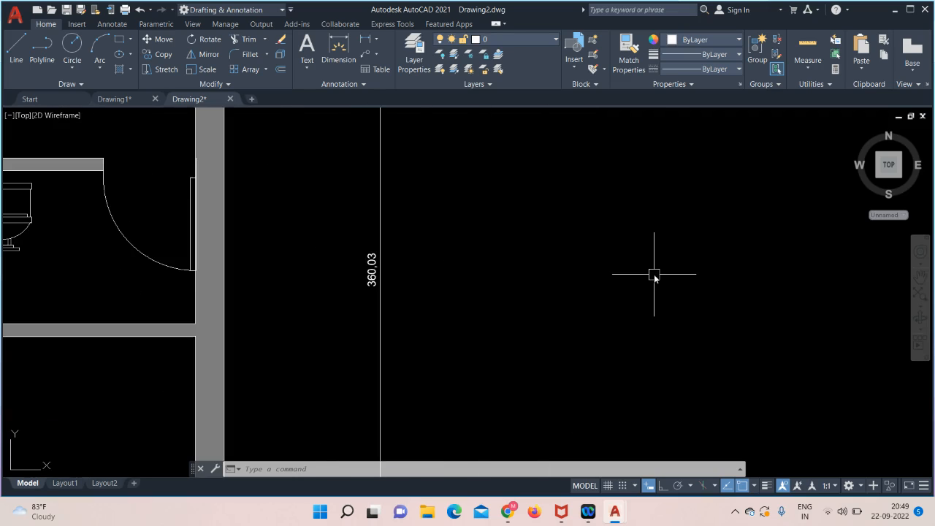
{"action": "scroll", "coordinate": [651, 279], "scroll_direction": "up", "scroll_amount": 2}
{"action": "middle_click_drag", "start_coordinate": [536, 290], "coordinate": [763, 248]}
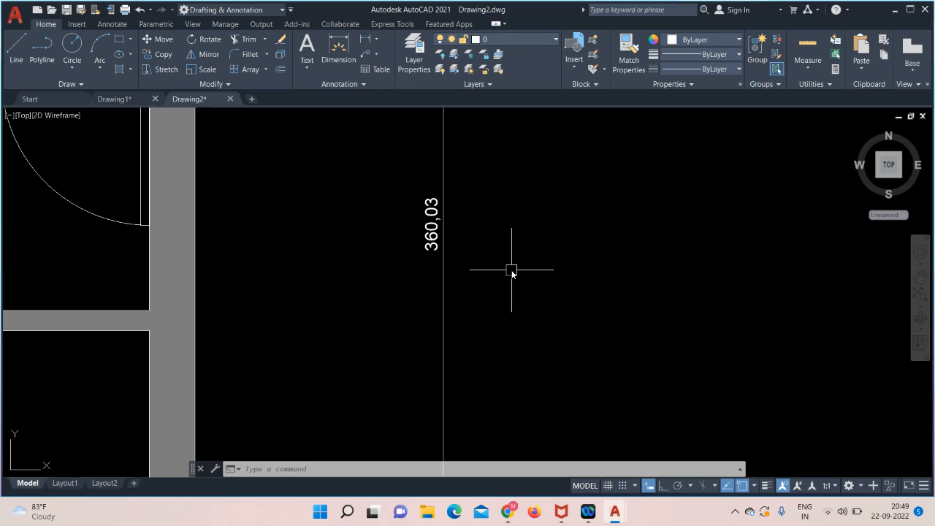
{"action": "scroll", "coordinate": [512, 271], "scroll_direction": "down", "scroll_amount": 2}
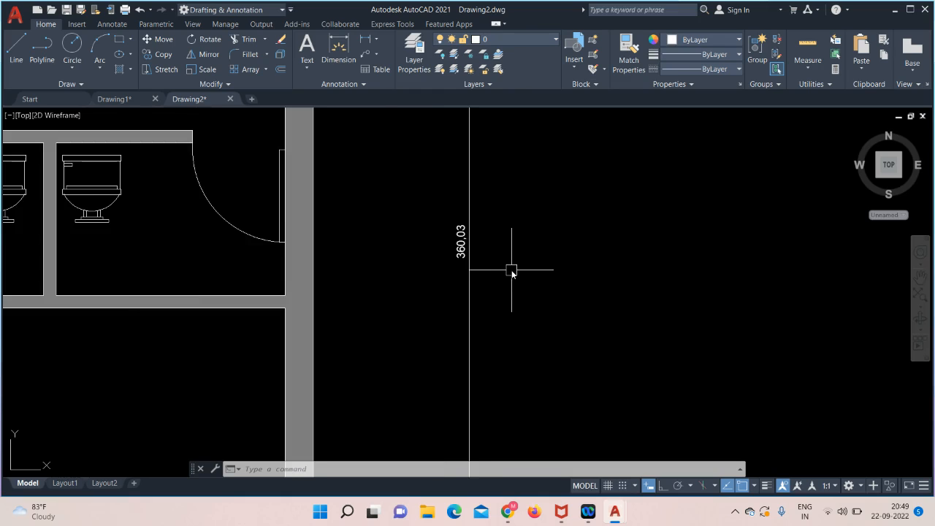
{"action": "scroll", "coordinate": [512, 271], "scroll_direction": "down", "scroll_amount": 2}
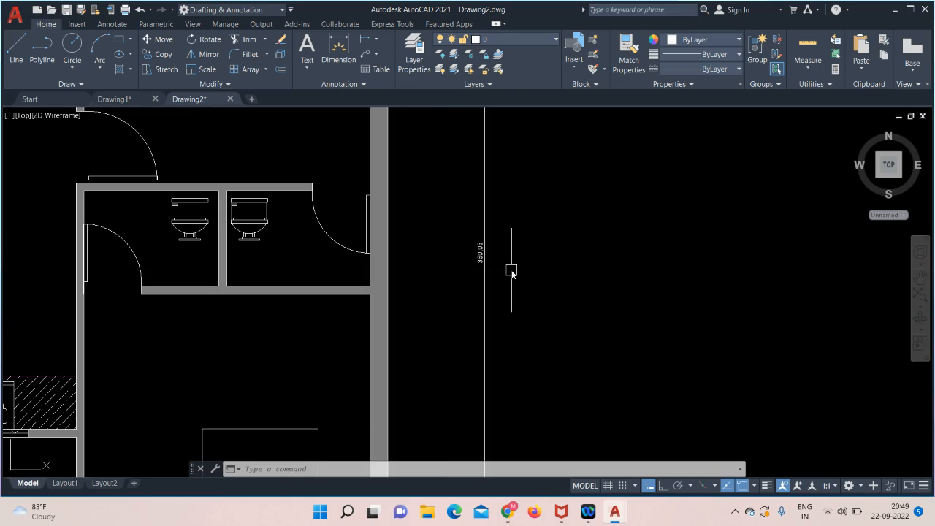
{"action": "type", "text": "D"}
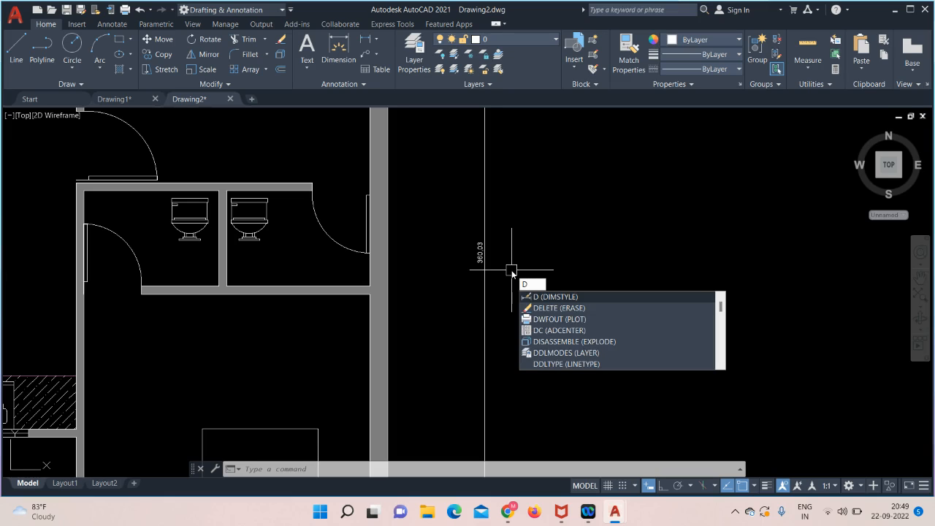
{"action": "left_click", "coordinate": [603, 295]}
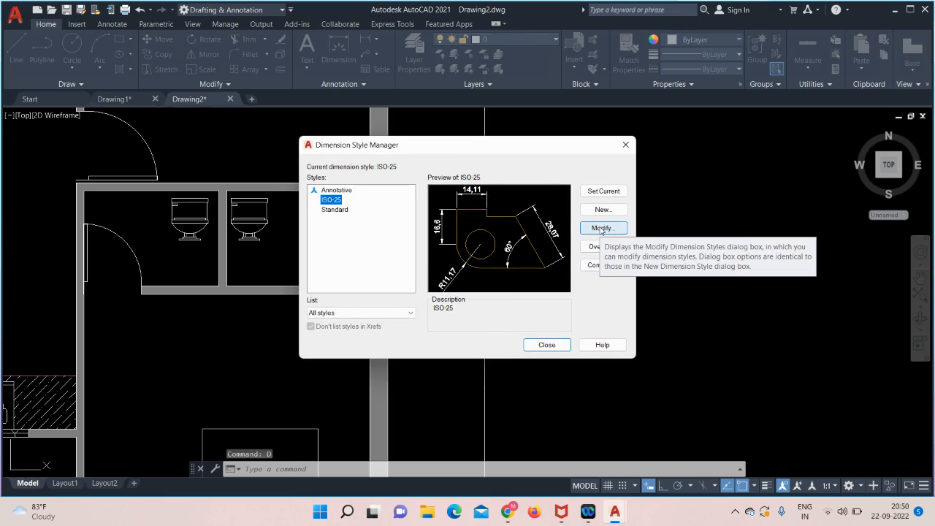
{"action": "left_click", "coordinate": [601, 228]}
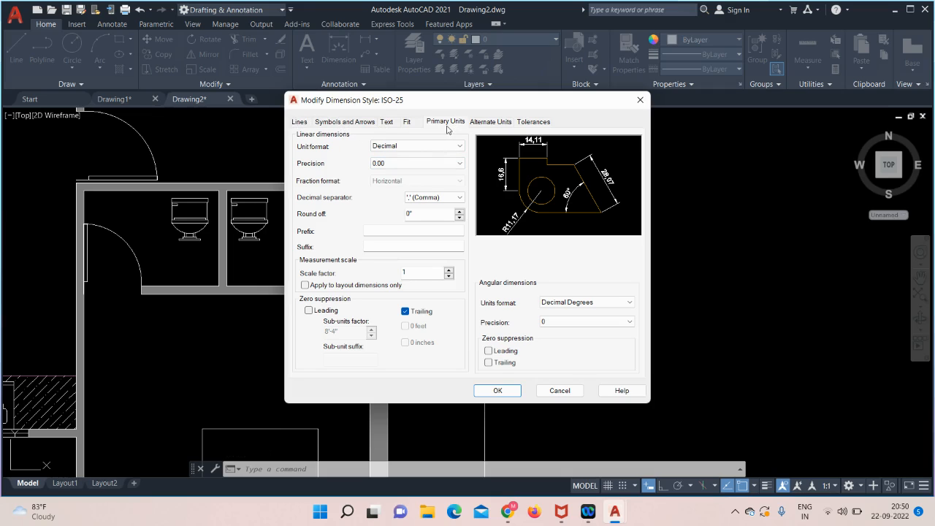
Set the dimension text height of the ISO-25 style to 1'.
{"action": "left_click", "coordinate": [387, 123]}
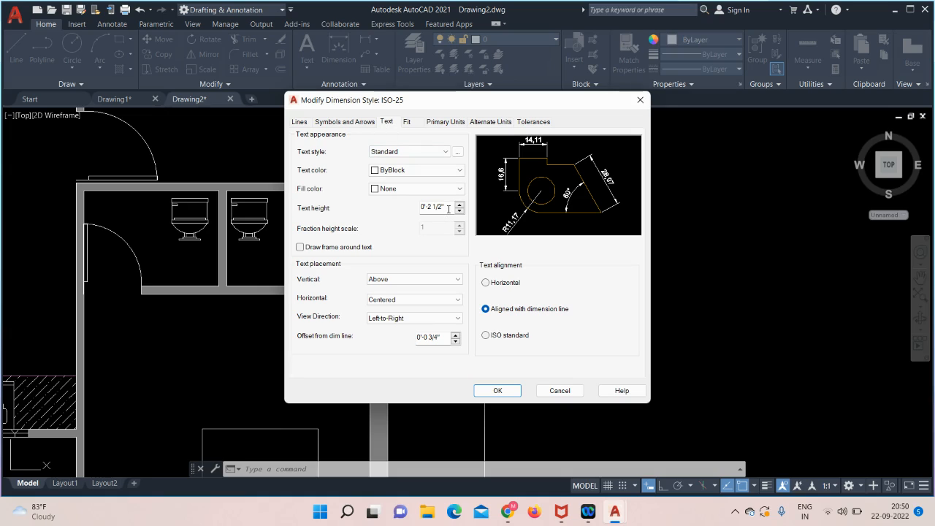
{"action": "key", "text": "BackSpace"}
{"action": "key", "text": "BackSpace"}
{"action": "key", "text": "BackSpace"}
{"action": "key", "text": "BackSpace"}
{"action": "key", "text": "BackSpace"}
{"action": "key", "text": "BackSpace"}
{"action": "key", "text": "BackSpace"}
{"action": "key", "text": "BackSpace"}
{"action": "key", "text": "BackSpace"}
{"action": "type", "text": "1'"}
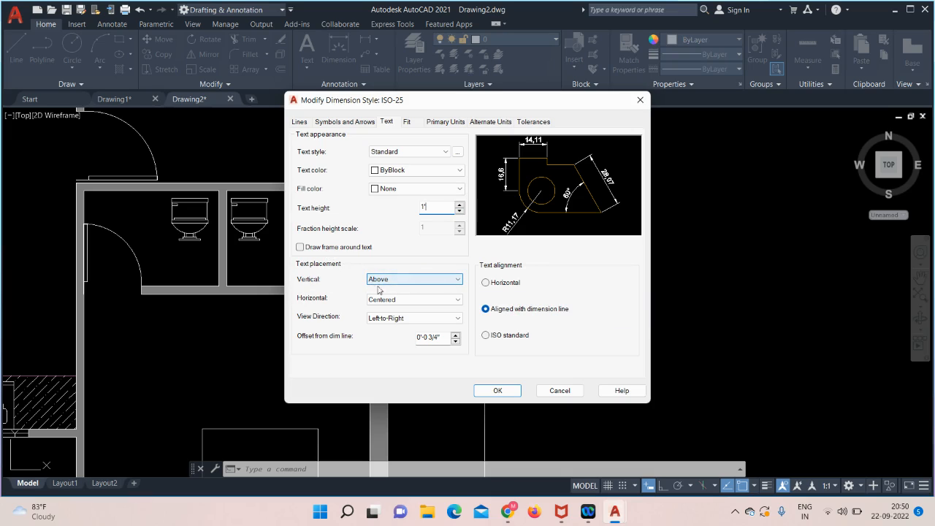
Try Centered as the vertical text placement, returning it to Above.
{"action": "left_click", "coordinate": [442, 284]}
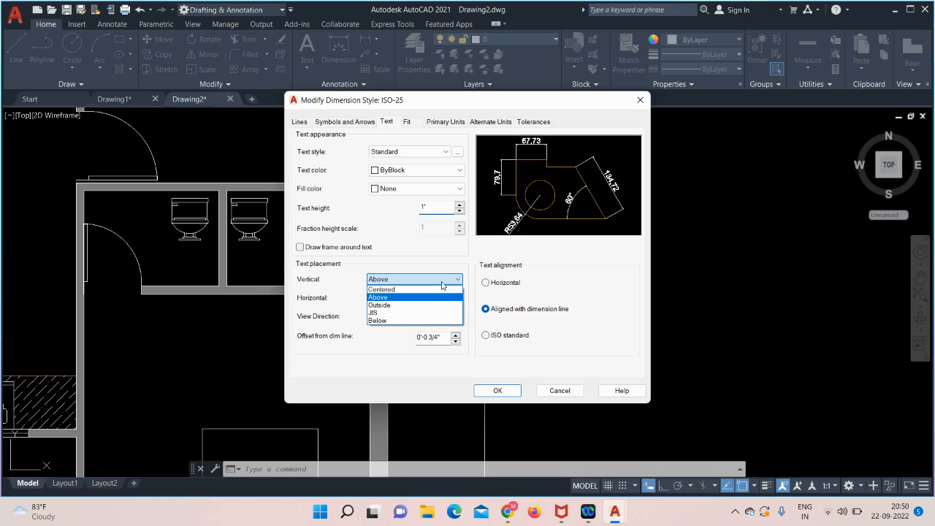
{"action": "left_click", "coordinate": [402, 290]}
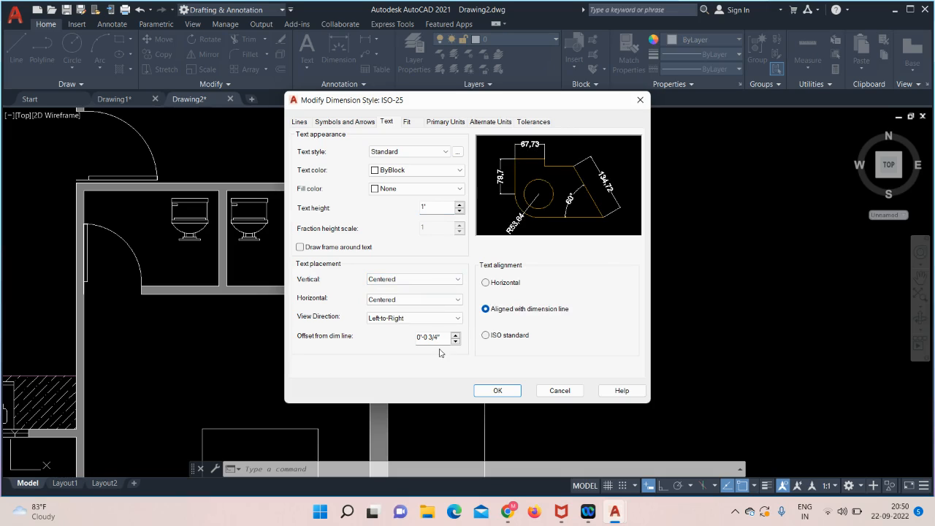
{"action": "left_click", "coordinate": [447, 280]}
{"action": "left_click", "coordinate": [412, 298]}
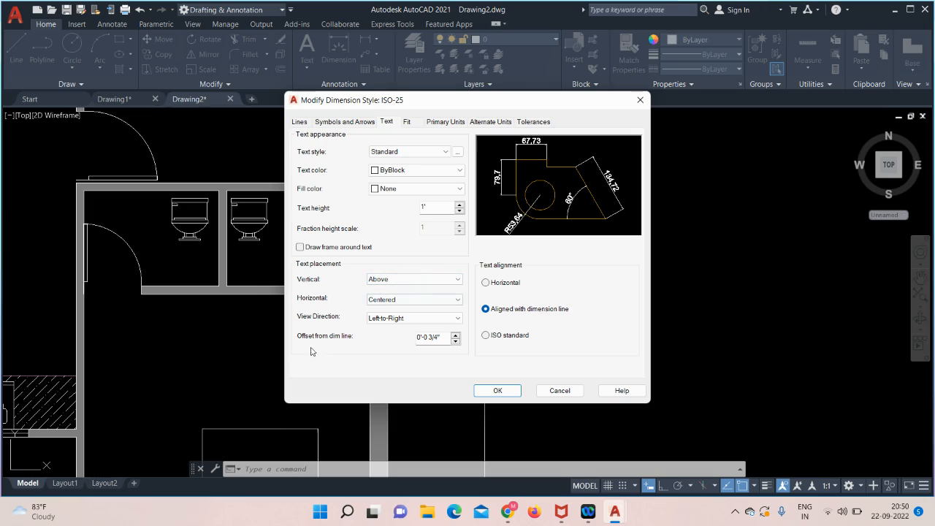
Set the text offset from the dimension line to 1' and the text alignment to ISO standard.
{"action": "left_click", "coordinate": [450, 340]}
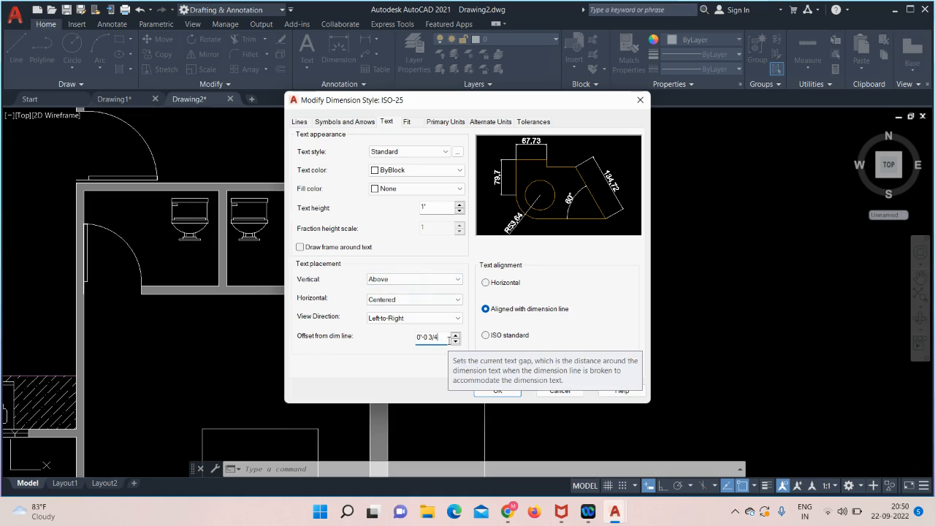
{"action": "key", "text": "BackSpace"}
{"action": "key", "text": "BackSpace"}
{"action": "key", "text": "BackSpace"}
{"action": "key", "text": "BackSpace"}
{"action": "key", "text": "BackSpace"}
{"action": "key", "text": "BackSpace"}
{"action": "key", "text": "BackSpace"}
{"action": "key", "text": "BackSpace"}
{"action": "key", "text": "BackSpace"}
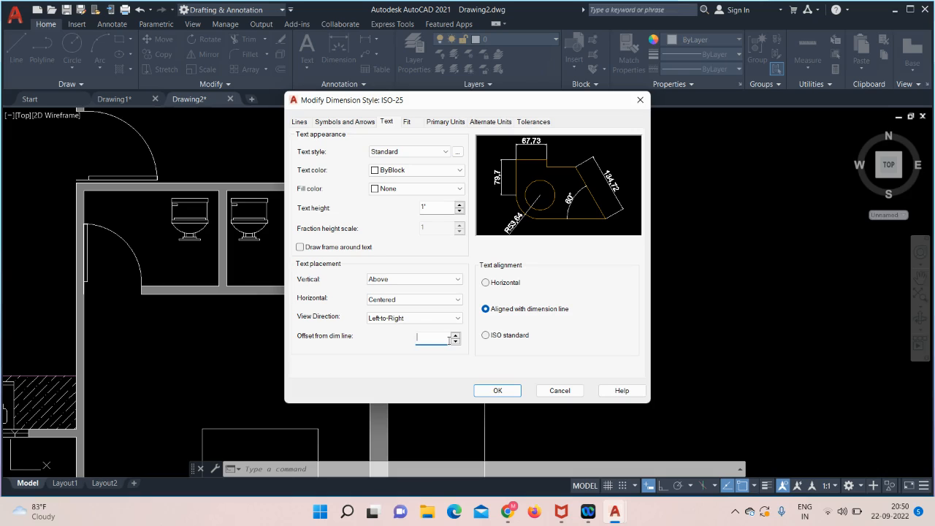
{"action": "type", "text": "1"}
{"action": "left_click", "coordinate": [485, 283]}
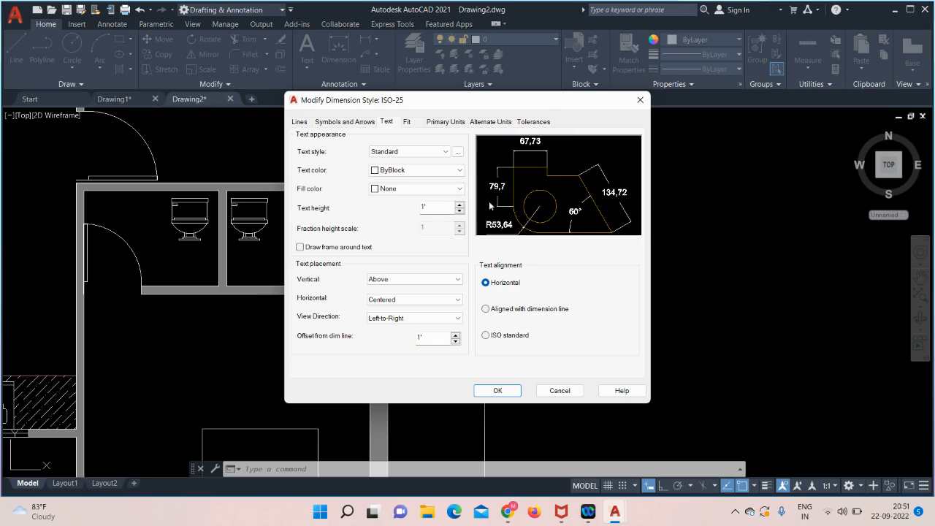
{"action": "left_click", "coordinate": [486, 335]}
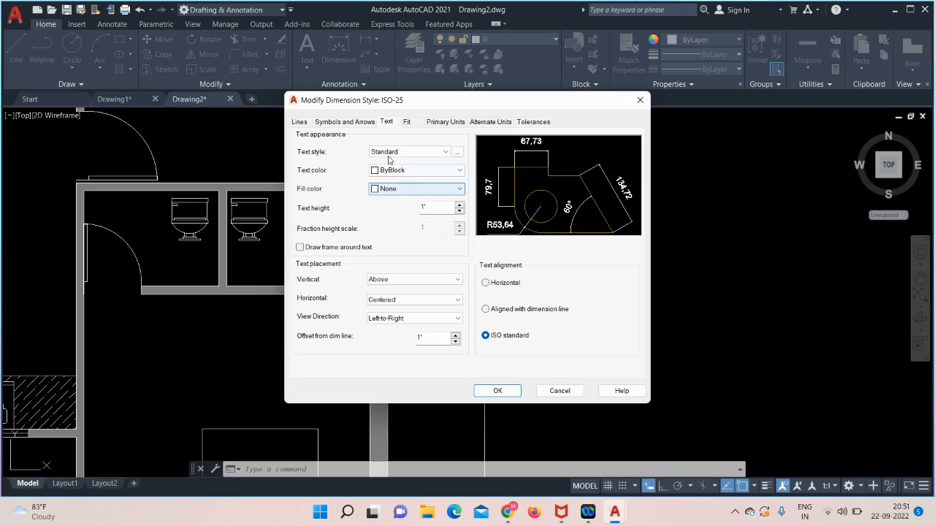
Set the first and second dimension arrowheads to Architectural tick.
{"action": "left_click", "coordinate": [352, 122]}
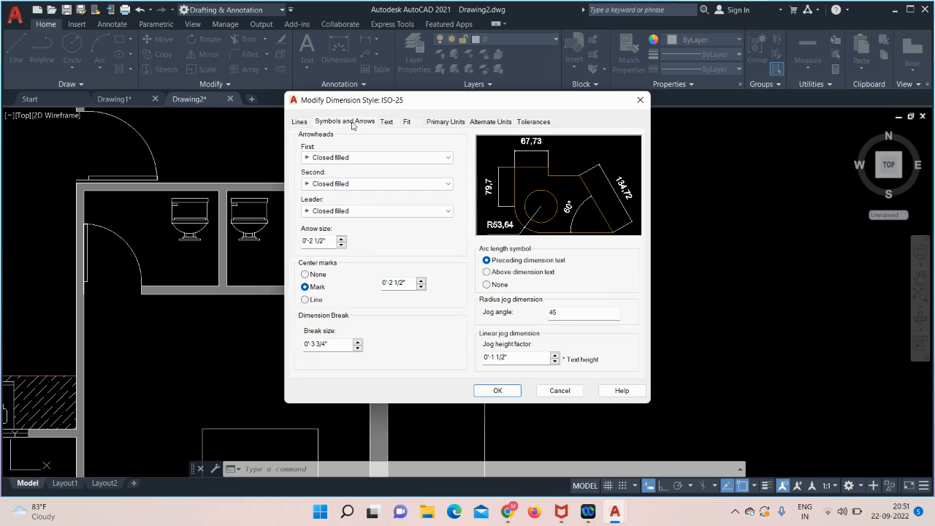
{"action": "left_click", "coordinate": [441, 158]}
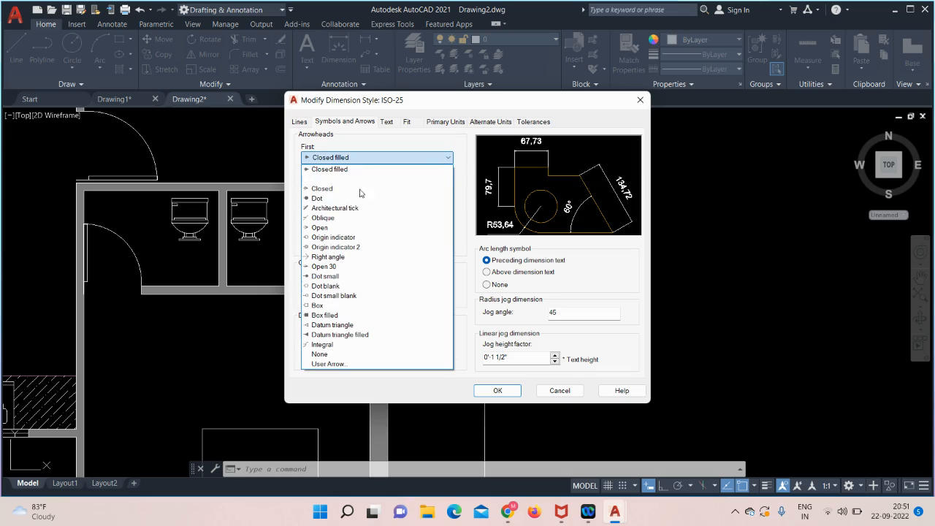
{"action": "left_click", "coordinate": [347, 210]}
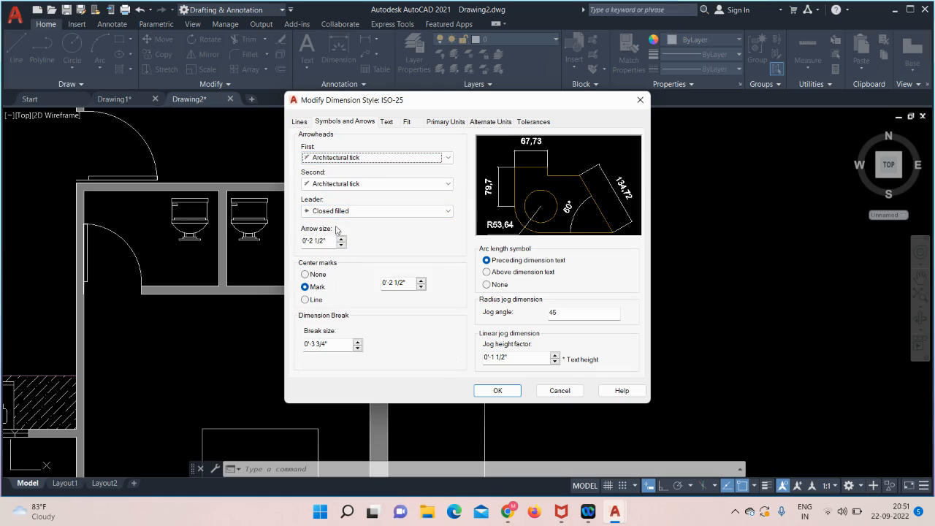
Replace the arrow size of the dimension style with a larger value.
{"action": "left_click", "coordinate": [330, 242]}
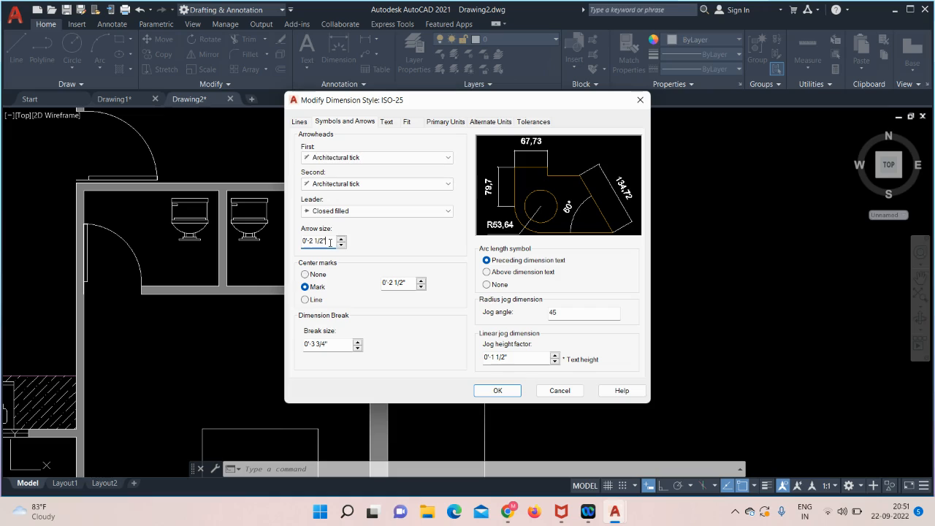
{"action": "key", "text": "BackSpace"}
{"action": "key", "text": "BackSpace"}
{"action": "key", "text": "BackSpace"}
{"action": "key", "text": "BackSpace"}
{"action": "key", "text": "BackSpace"}
{"action": "key", "text": "BackSpace"}
{"action": "key", "text": "BackSpace"}
{"action": "key", "text": "BackSpace"}
Replace the extension lines' offset from origin with a larger value.
{"action": "left_click", "coordinate": [300, 122]}
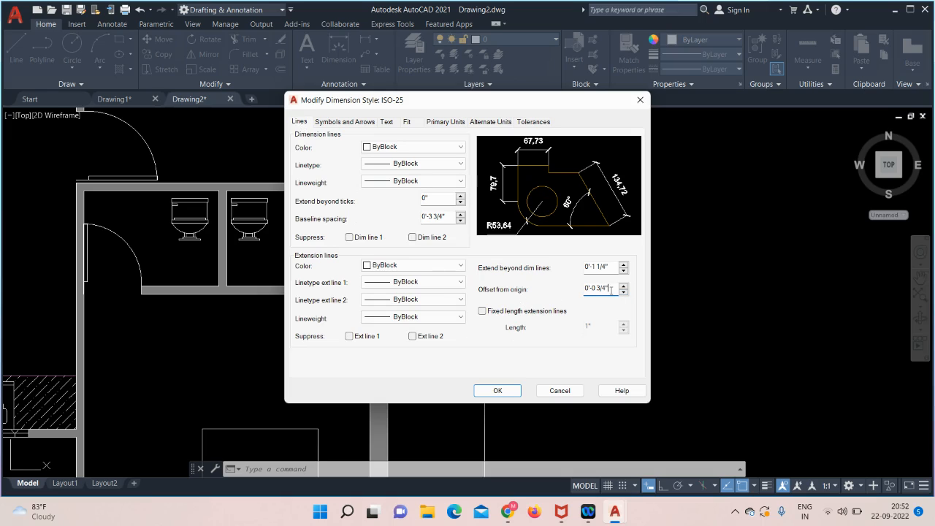
{"action": "key", "text": "BackSpace"}
{"action": "key", "text": "BackSpace"}
{"action": "key", "text": "BackSpace"}
{"action": "key", "text": "BackSpace"}
{"action": "key", "text": "BackSpace"}
{"action": "key", "text": "BackSpace"}
{"action": "key", "text": "BackSpace"}
{"action": "key", "text": "BackSpace"}
{"action": "key", "text": "BackSpace"}
Set the primary units to Architectural format with 0'-0" precision, apply the style changes and close the Dimension Style Manager.
{"action": "left_click", "coordinate": [442, 122]}
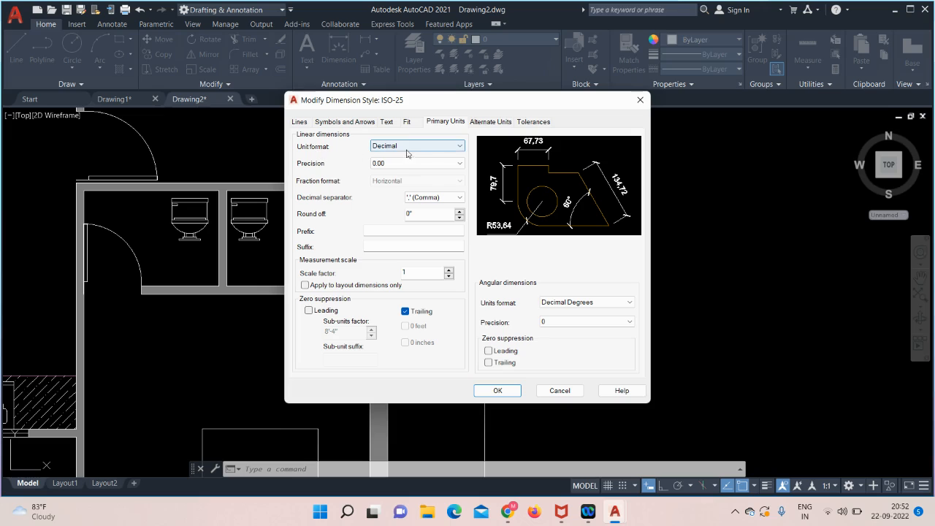
{"action": "left_click", "coordinate": [453, 149]}
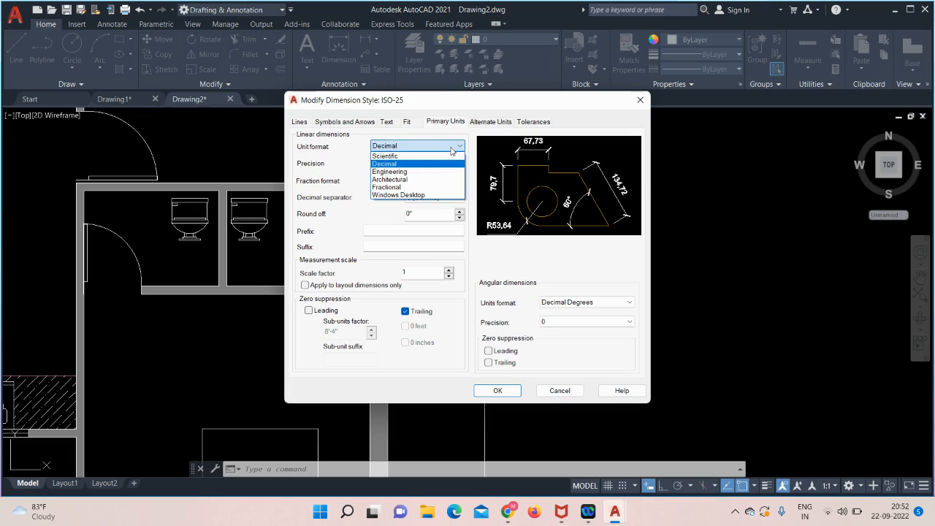
{"action": "left_click", "coordinate": [410, 180]}
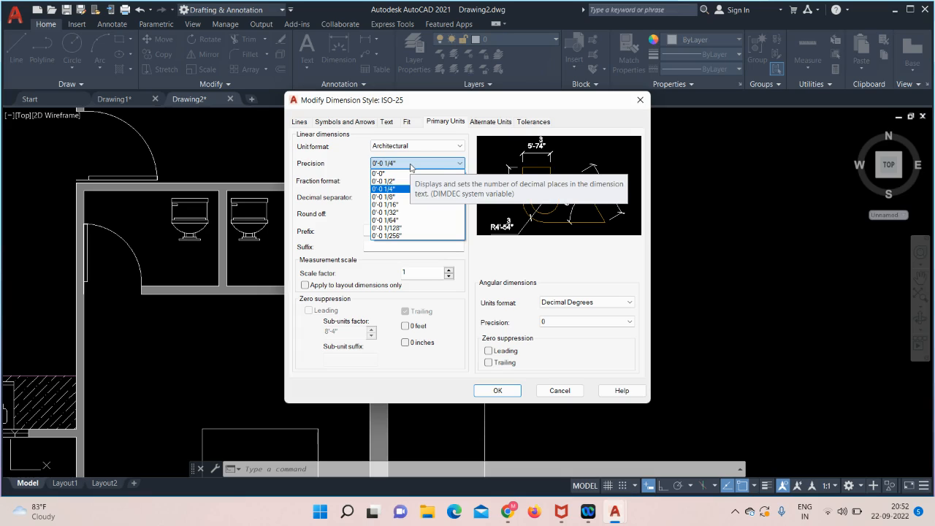
{"action": "left_click", "coordinate": [388, 174]}
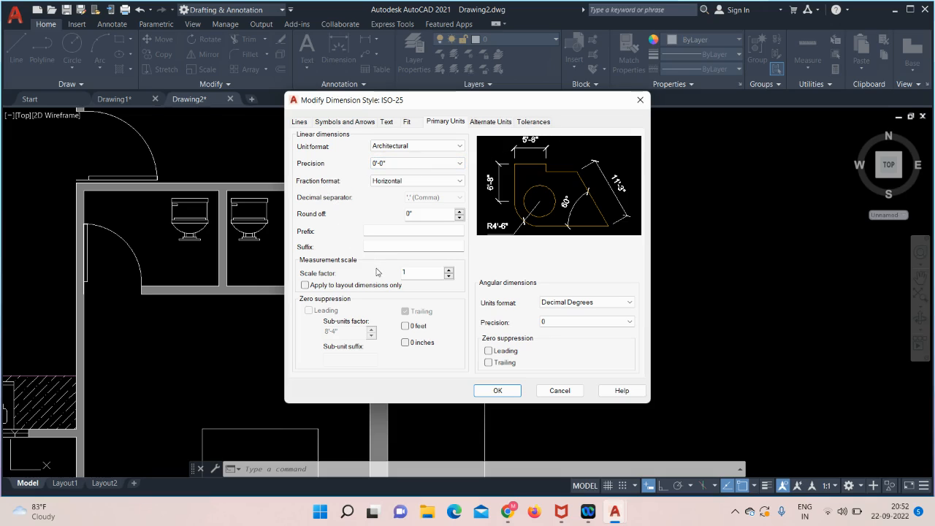
{"action": "left_click", "coordinate": [497, 391]}
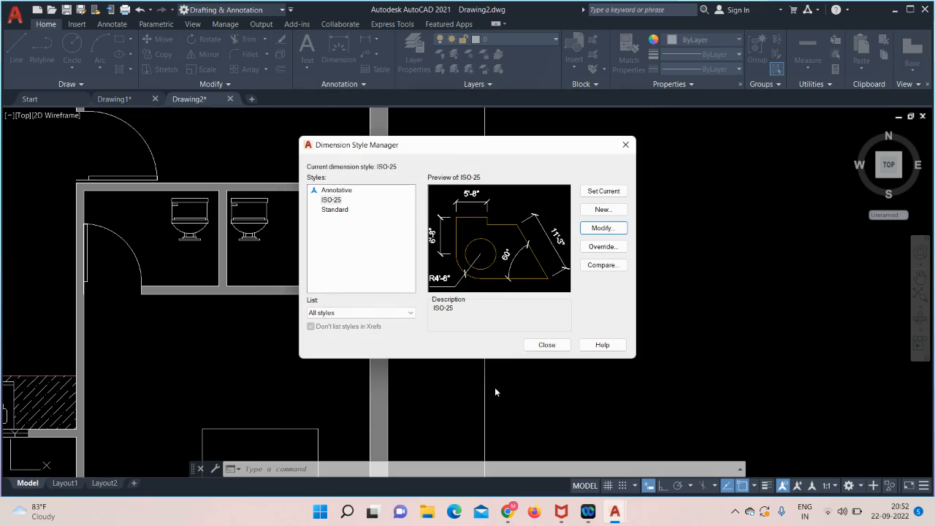
{"action": "left_click", "coordinate": [546, 345]}
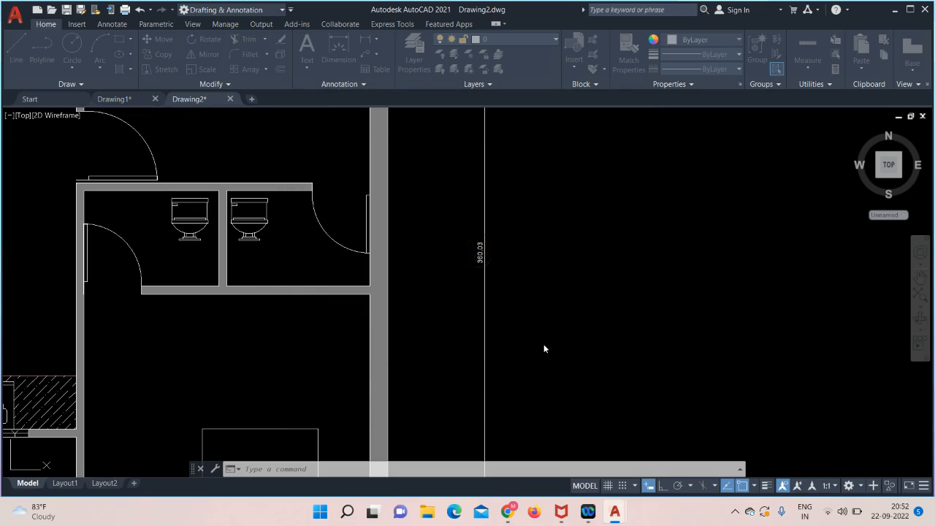
Add a horizontal linear dimension for the living room's inner width, from the outer wall to the bedroom partition, placing it across the room.
{"action": "scroll", "coordinate": [542, 344], "scroll_direction": "down", "scroll_amount": 3}
{"action": "middle_click_drag", "start_coordinate": [590, 339], "coordinate": [553, 274]}
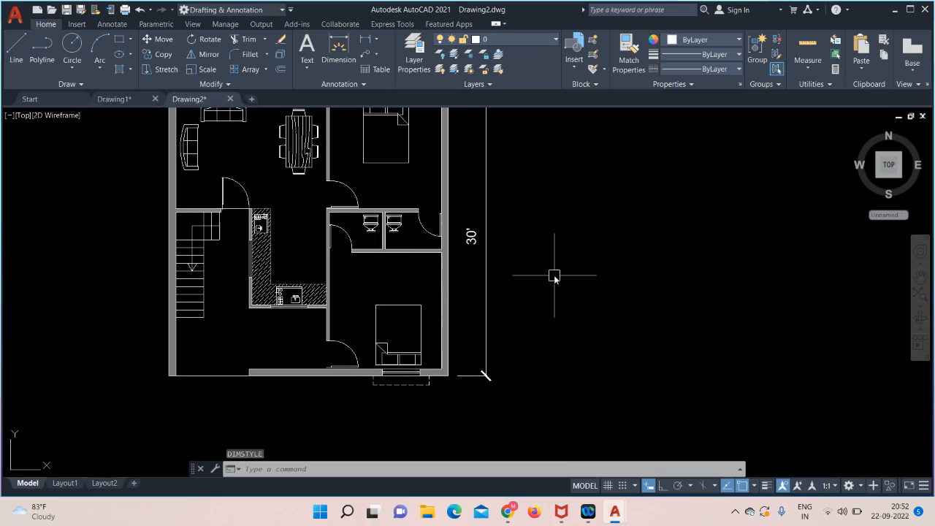
{"action": "middle_click_drag", "start_coordinate": [576, 244], "coordinate": [557, 301]}
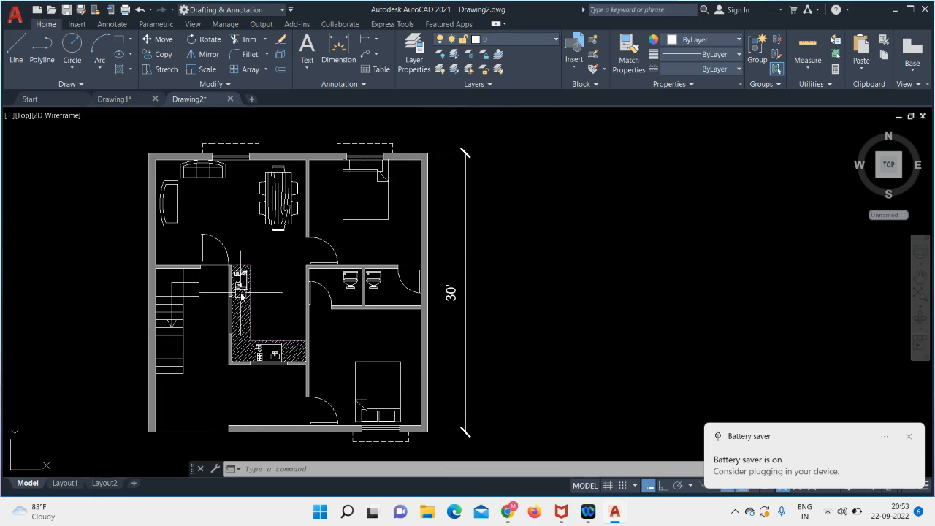
{"action": "left_click", "coordinate": [377, 38]}
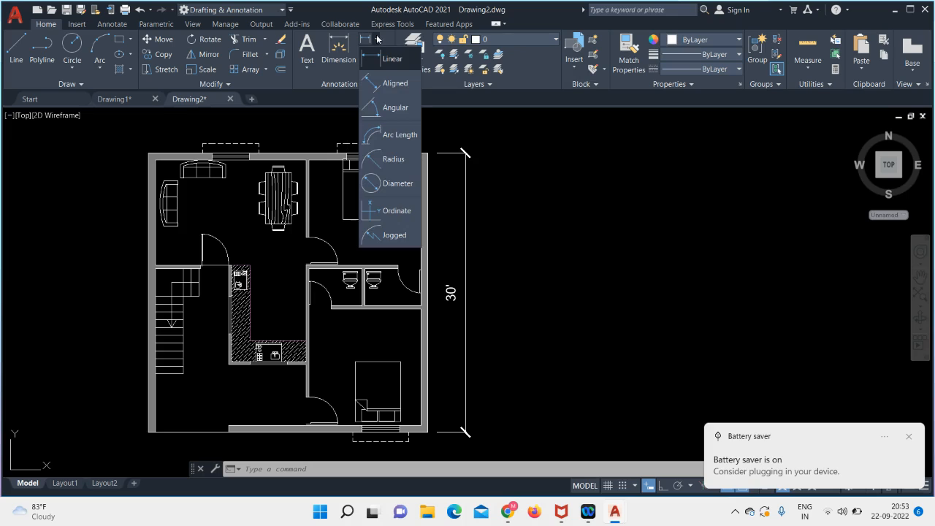
{"action": "left_click", "coordinate": [378, 61]}
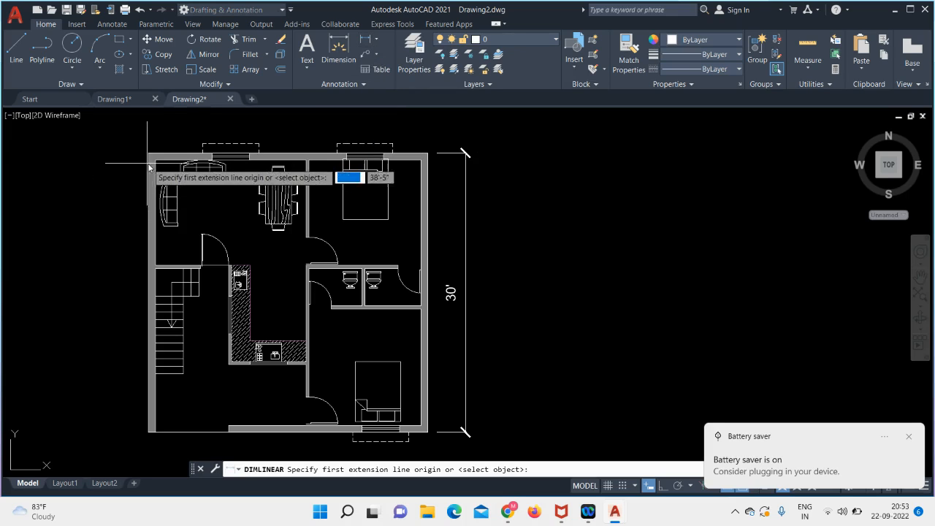
{"action": "left_click", "coordinate": [155, 159]}
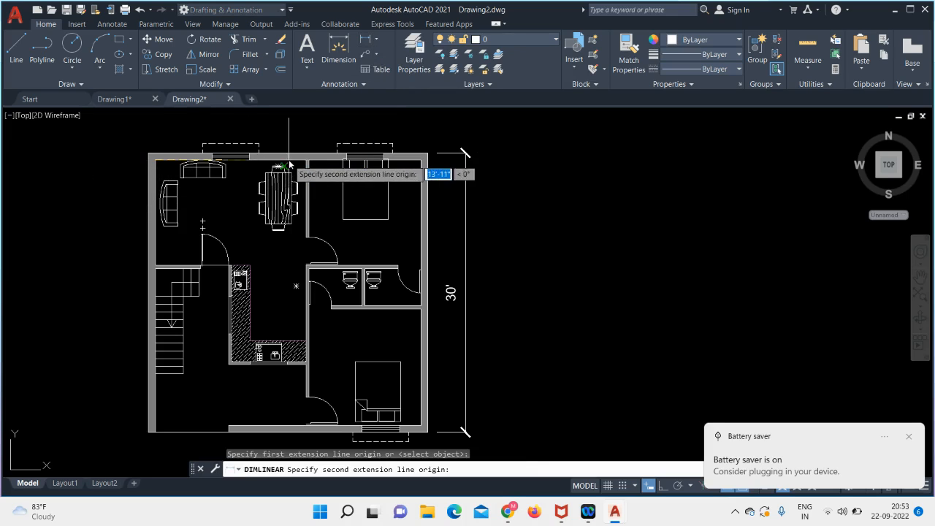
{"action": "scroll", "coordinate": [308, 159], "scroll_direction": "up", "scroll_amount": 4}
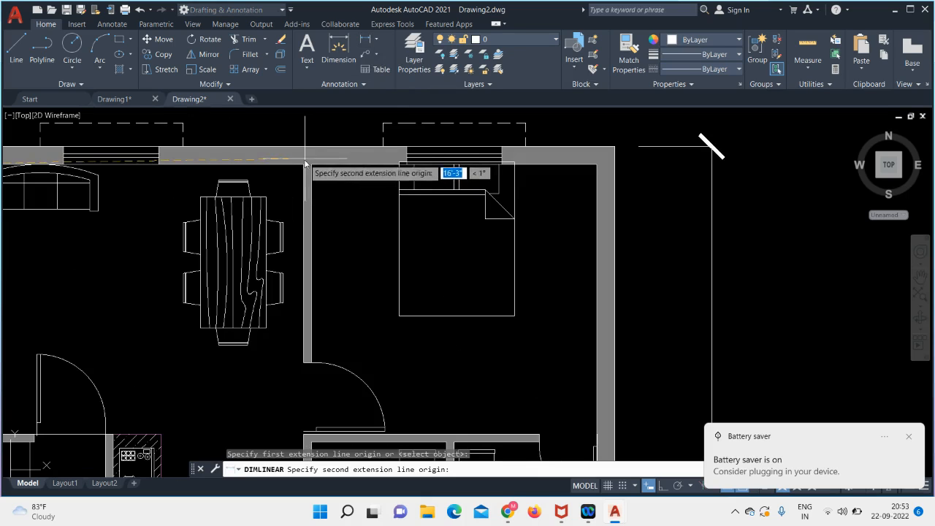
{"action": "left_click", "coordinate": [308, 159]}
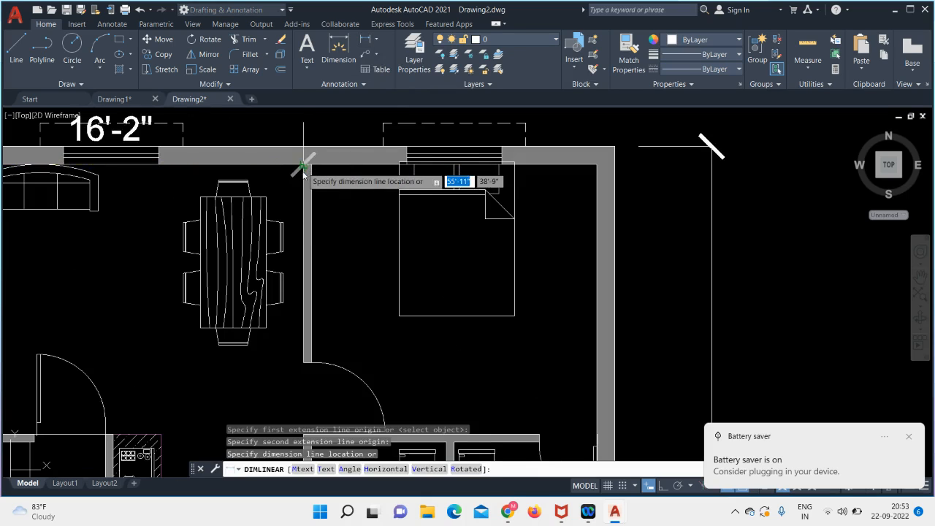
{"action": "scroll", "coordinate": [261, 305], "scroll_direction": "down", "scroll_amount": 2}
{"action": "left_click", "coordinate": [261, 305]}
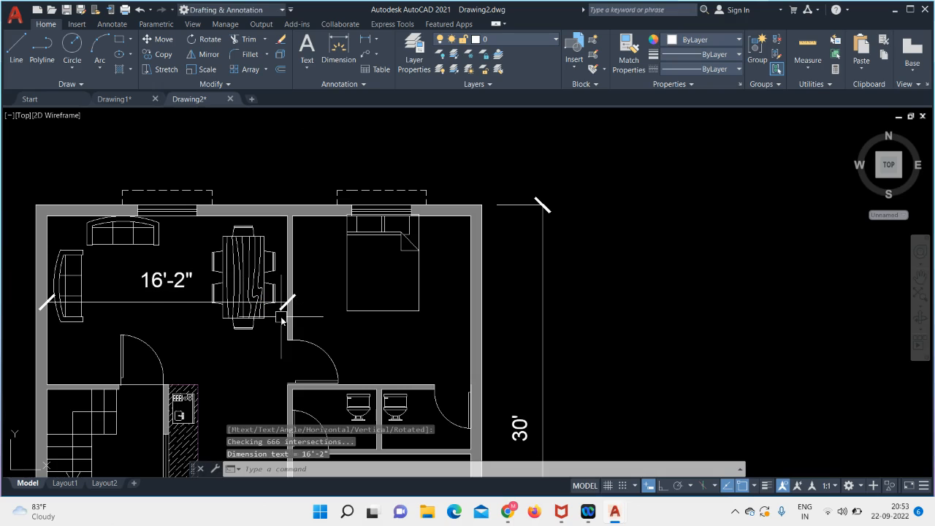
Add a vertical linear dimension for the living room's inner depth, from the top wall to the staircase wall, placing it inside the room.
{"action": "key", "text": "Return"}
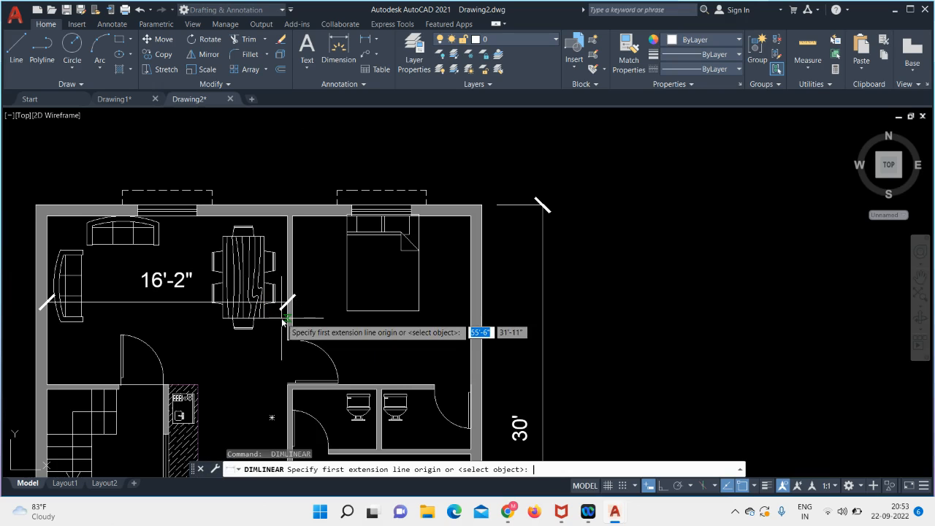
{"action": "left_click", "coordinate": [46, 218]}
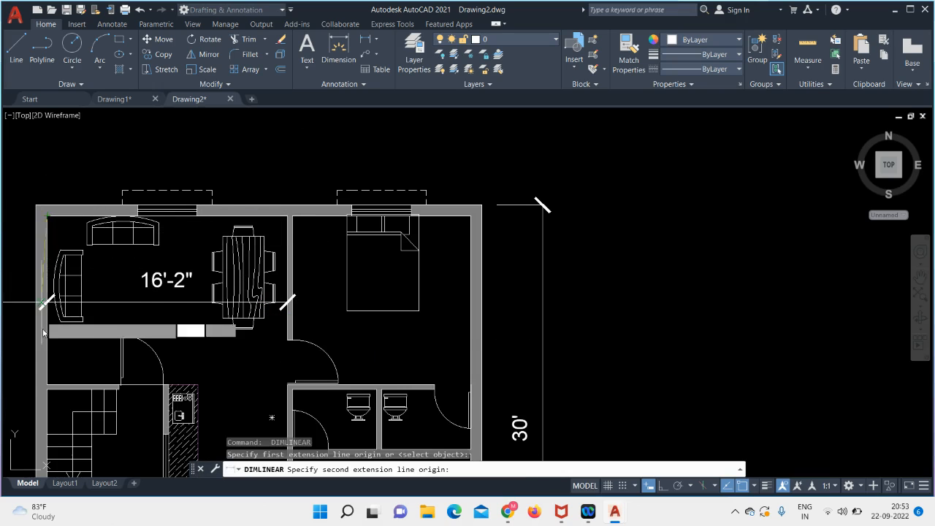
{"action": "left_click", "coordinate": [46, 389]}
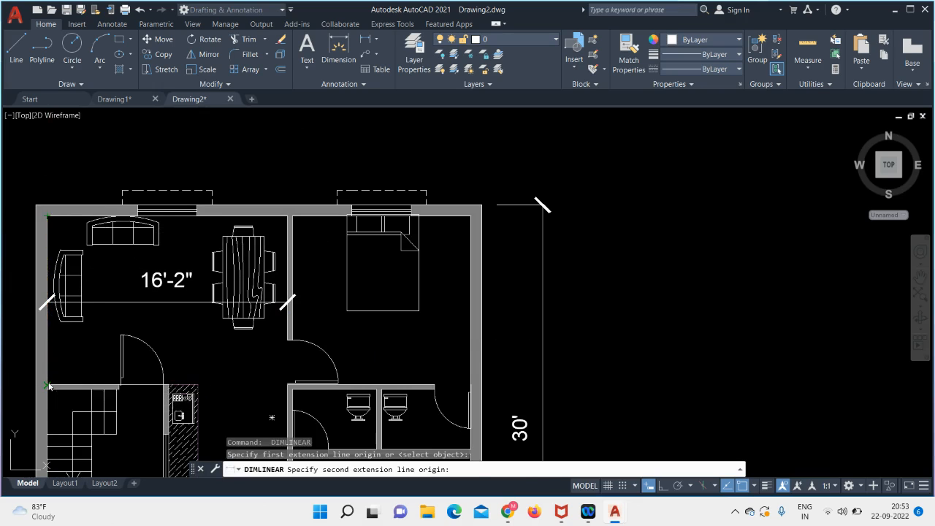
{"action": "left_click", "coordinate": [117, 386]}
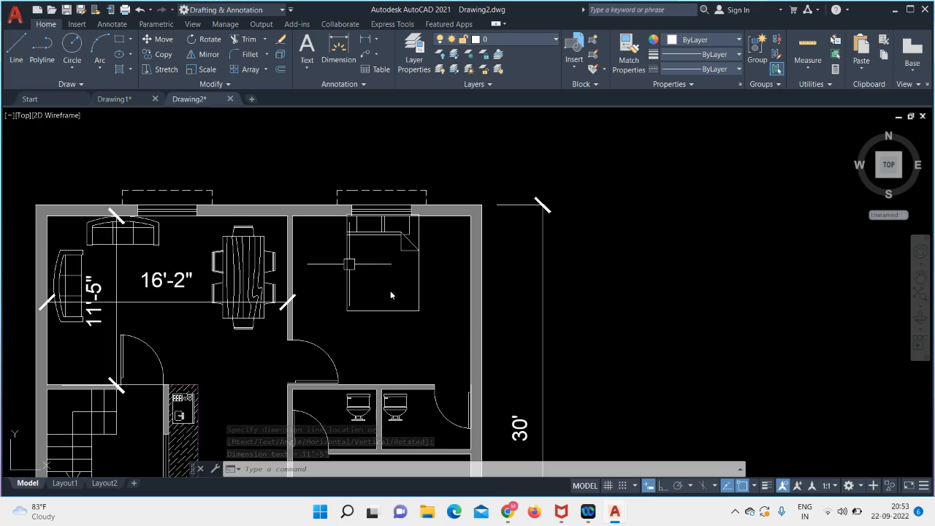
Add a vertical linear dimension for the upper bedroom's depth, from the top wall to the toilet wall, placing it over the bed area.
{"action": "key", "text": "Return"}
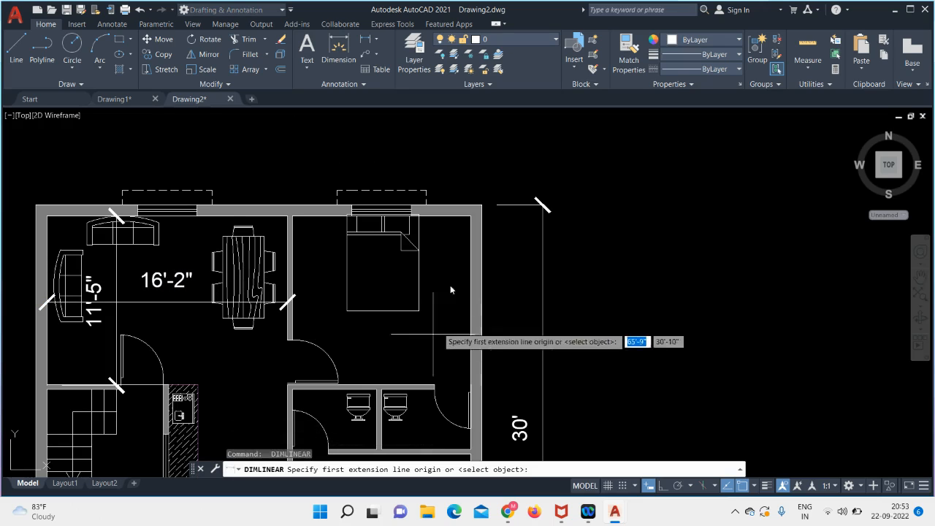
{"action": "left_click", "coordinate": [470, 216]}
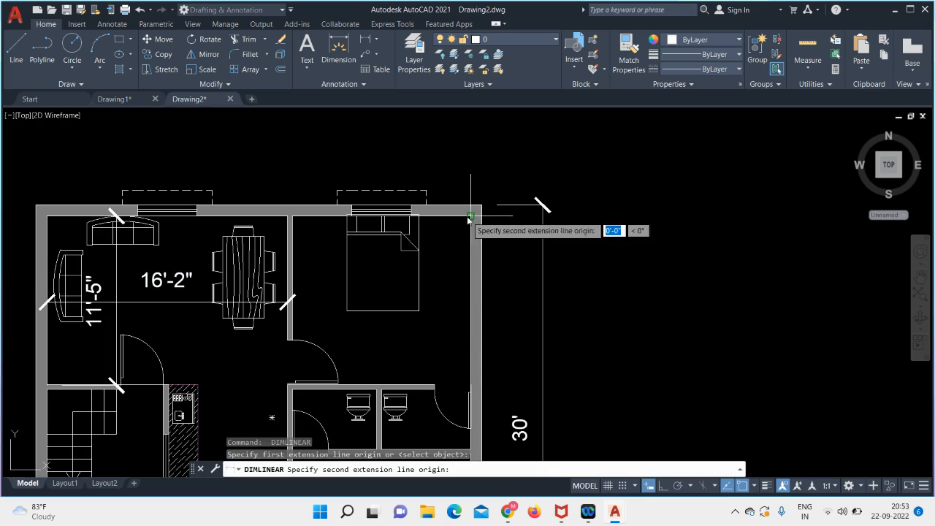
{"action": "left_click", "coordinate": [471, 386]}
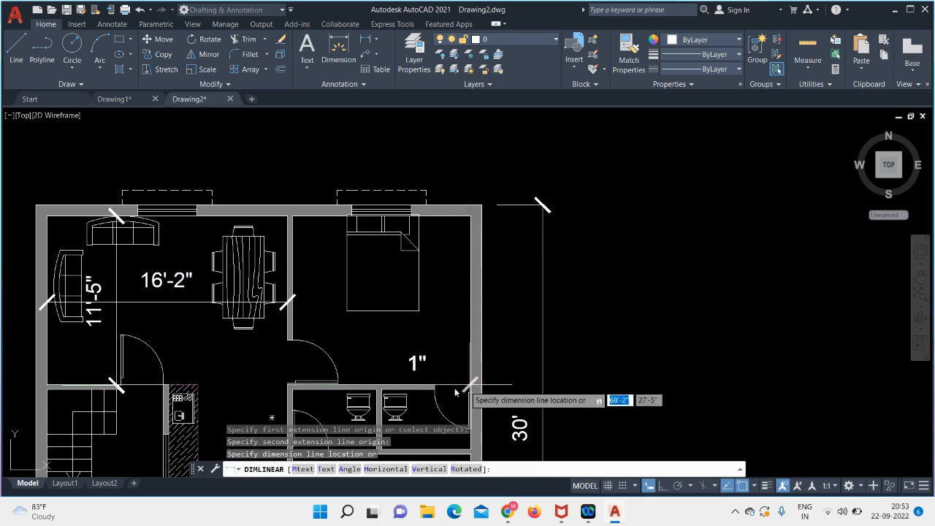
{"action": "left_click", "coordinate": [407, 385]}
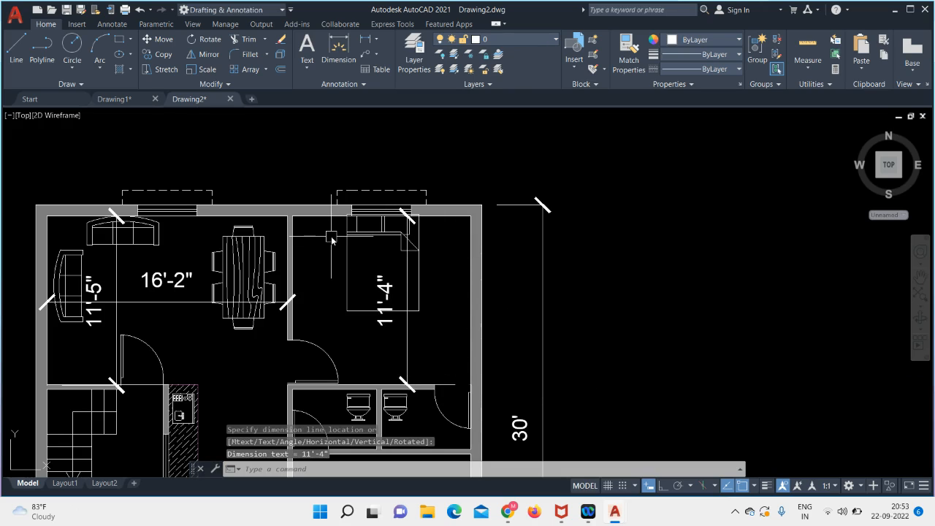
Add a horizontal linear dimension for the upper bedroom's inner width, from the partition to the outer wall, placing it across the bed.
{"action": "key", "text": "Return"}
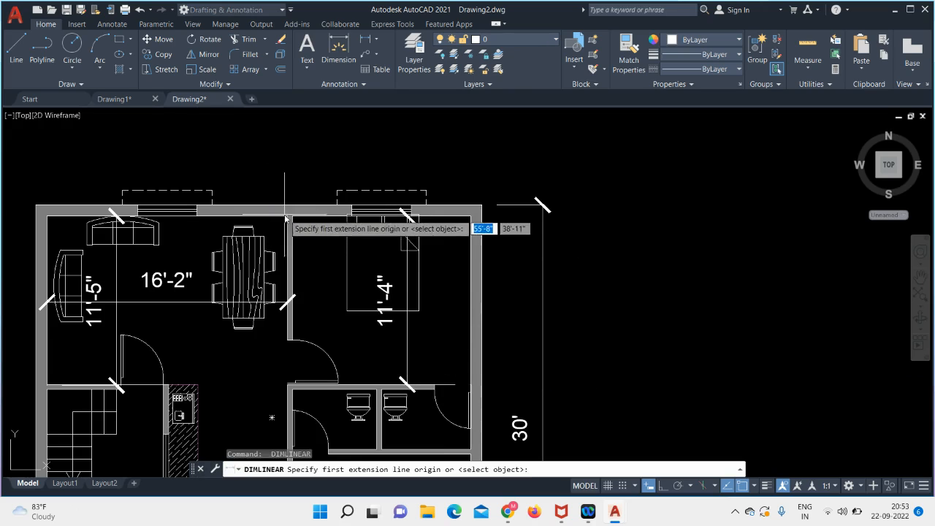
{"action": "left_click", "coordinate": [291, 216]}
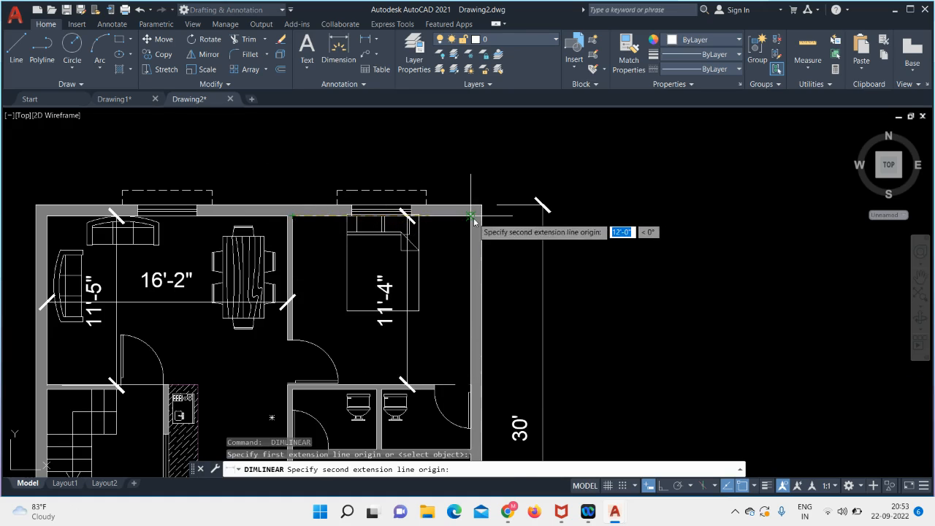
{"action": "left_click", "coordinate": [472, 217]}
{"action": "left_click", "coordinate": [483, 274]}
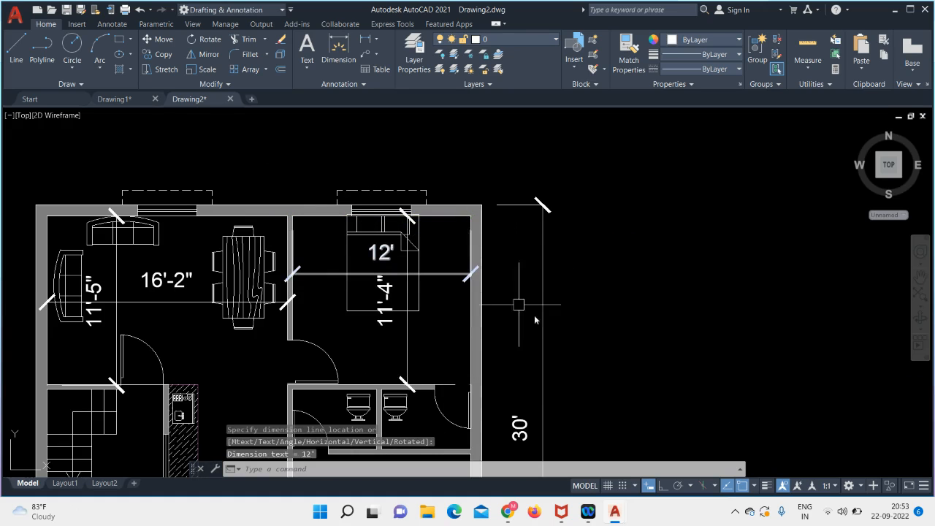
{"action": "scroll", "coordinate": [633, 289], "scroll_direction": "down", "scroll_amount": 2}
{"action": "middle_click_drag", "start_coordinate": [633, 289], "coordinate": [619, 201]}
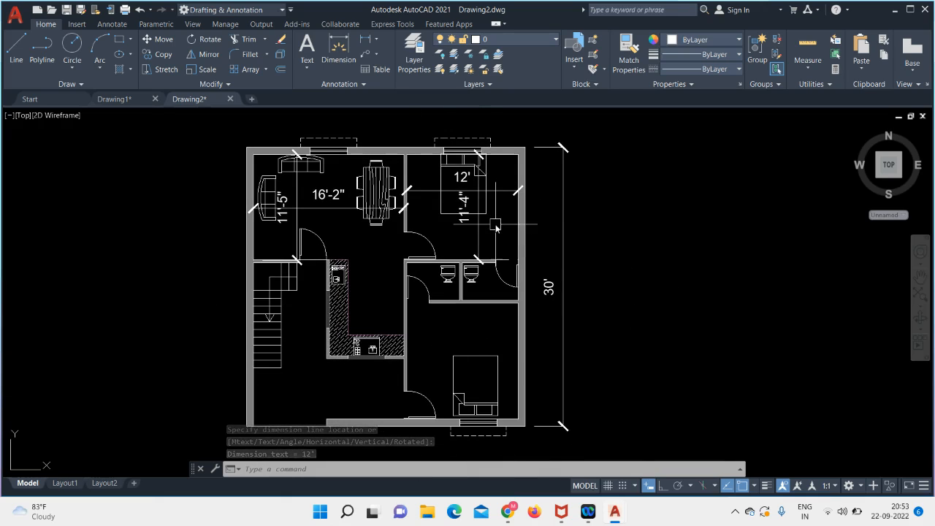